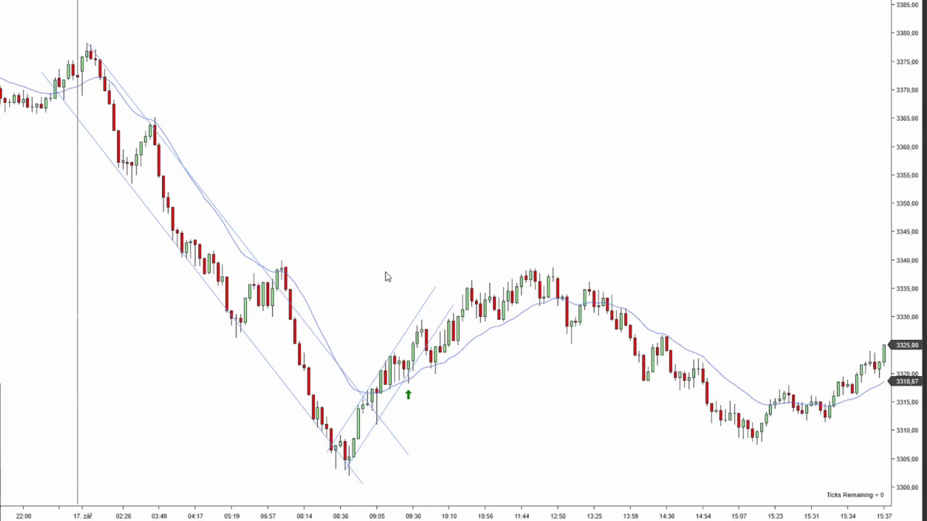
pyautogui.moveTo(357, 234)
pyautogui.mouseDown()
pyautogui.moveTo(375, 222)
pyautogui.moveTo(364, 218)
pyautogui.mouseUp()
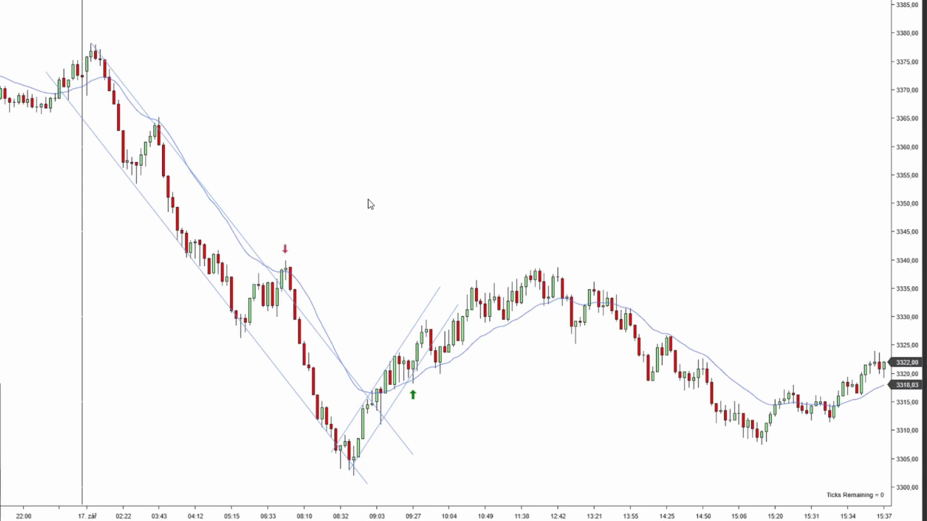
pyautogui.scroll(2, 379, 207)
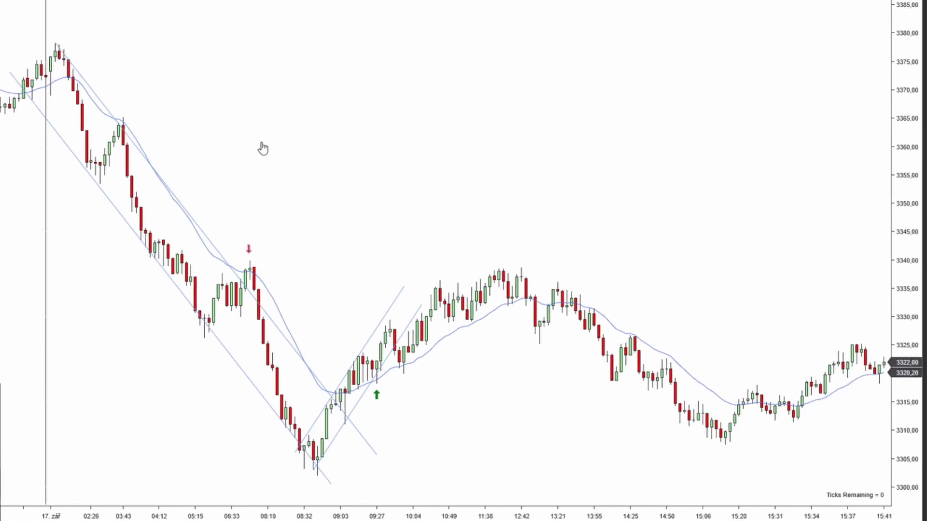
pyautogui.scroll(1, 279, 138)
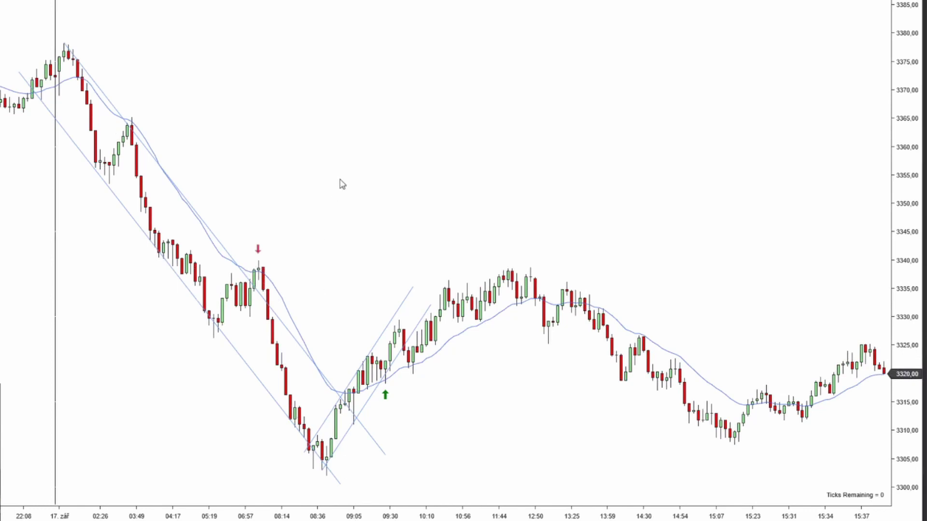
pyautogui.scroll(1, 353, 176)
pyautogui.scroll(-1, 354, 176)
# Step: Trace the upward pullback leading to the red down arrow with a three-point path, and nudge the green up arrow
pyautogui.click(61, 3)
pyautogui.click(53, 141)
pyautogui.click(213, 336)
pyautogui.click(230, 305)
pyautogui.click(246, 273)
pyautogui.moveTo(381, 393); pyautogui.dragTo(386, 396)
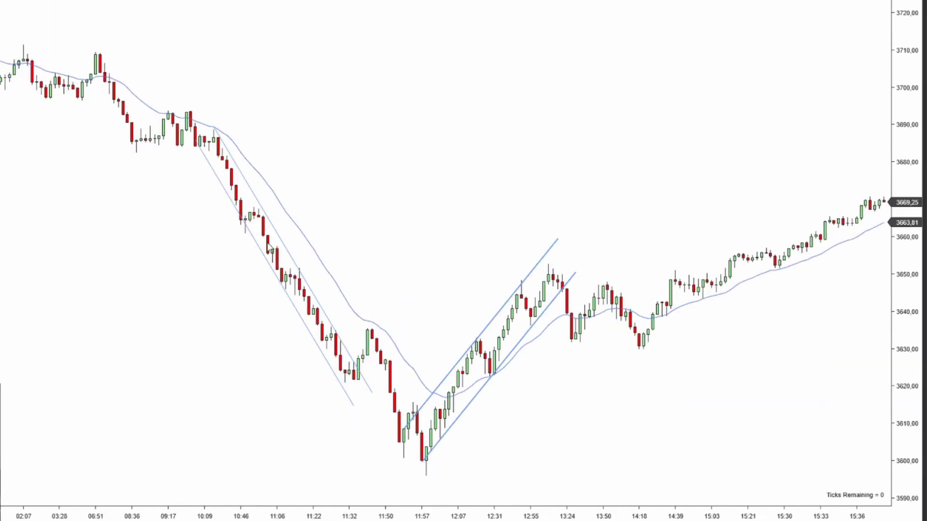
pyautogui.click(258, 242)
pyautogui.click(359, 187)
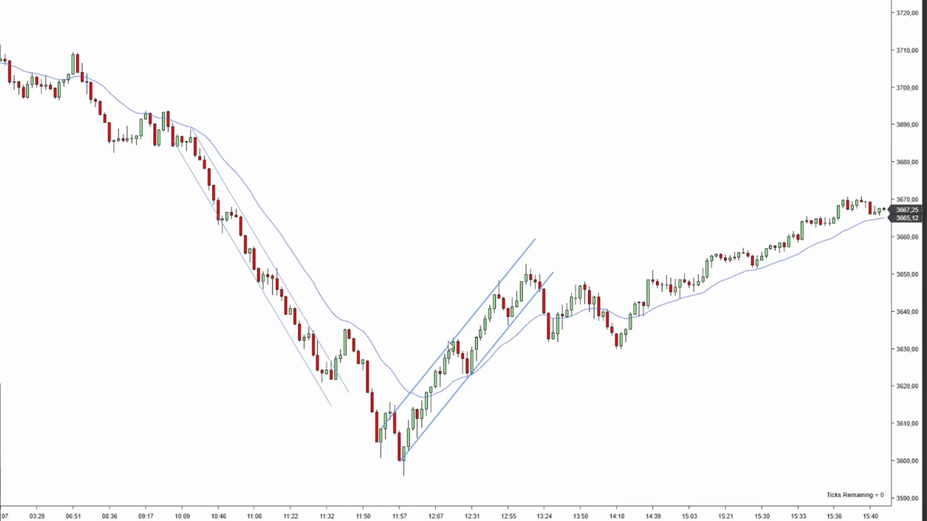
pyautogui.moveTo(266, 414); pyautogui.dragTo(681, 418)
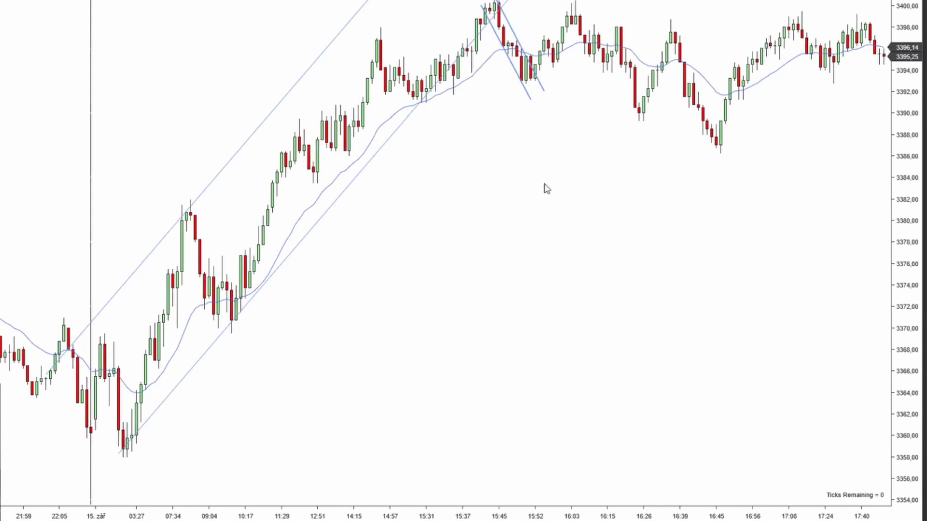
pyautogui.hscroll(5, 544, 189)
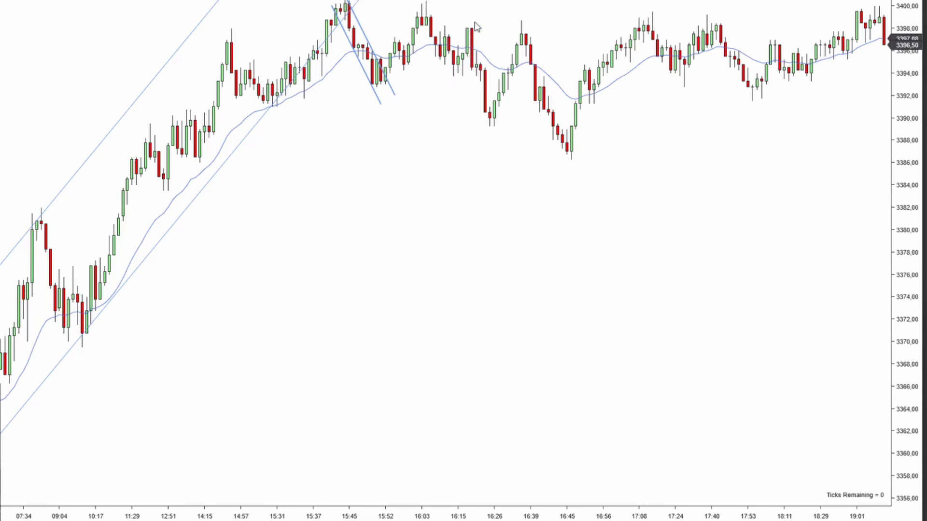
pyautogui.hscroll(-2, 527, 17)
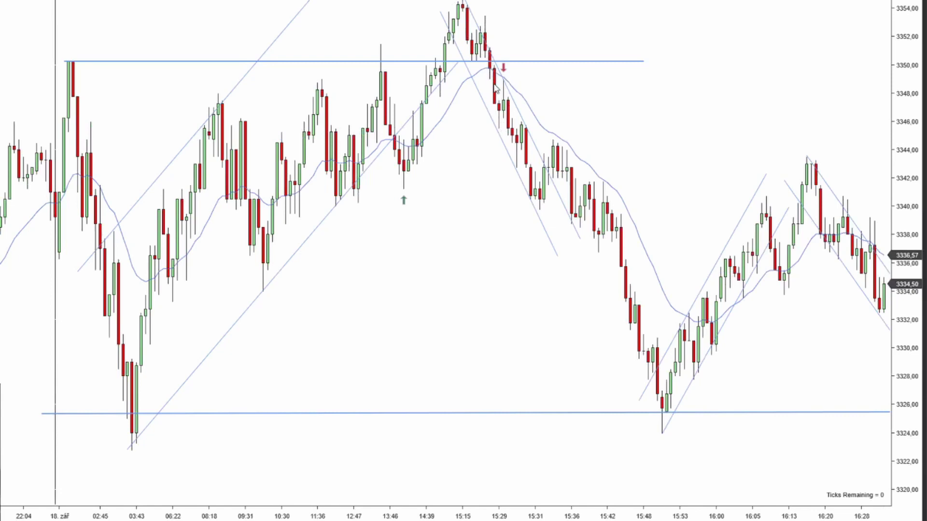
# Step: Place a green up-arrow marker below the 16:00 candle in the rising channel, at about 3329
pyautogui.scroll(3, 579, 89)
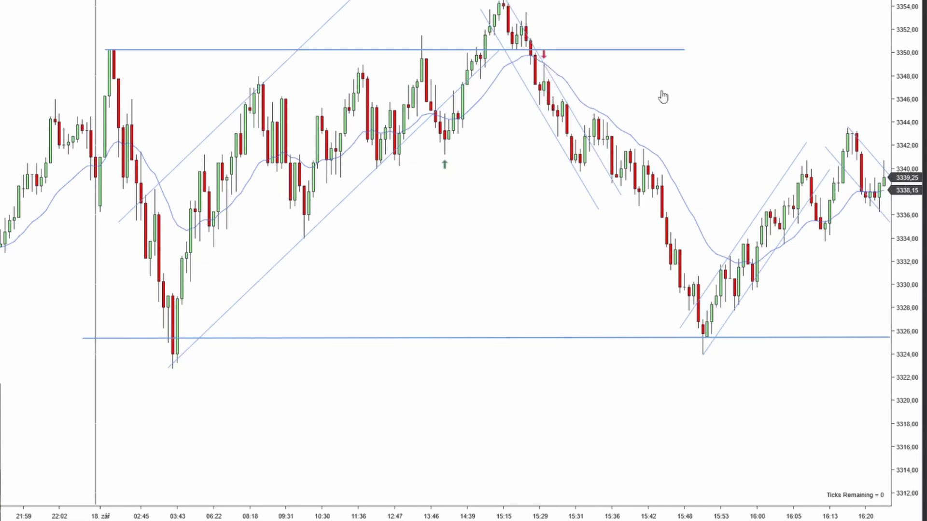
pyautogui.moveTo(662, 95); pyautogui.dragTo(497, 129)
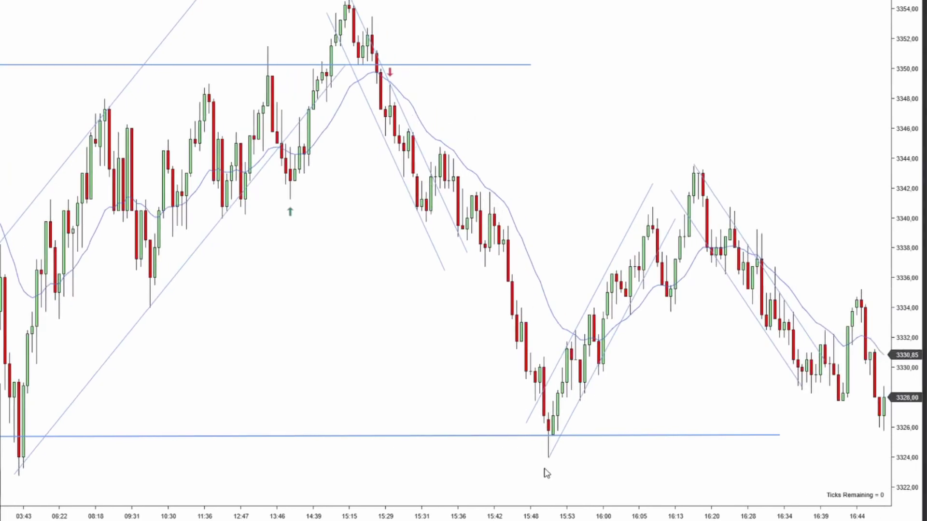
pyautogui.rightClick(99, 159)
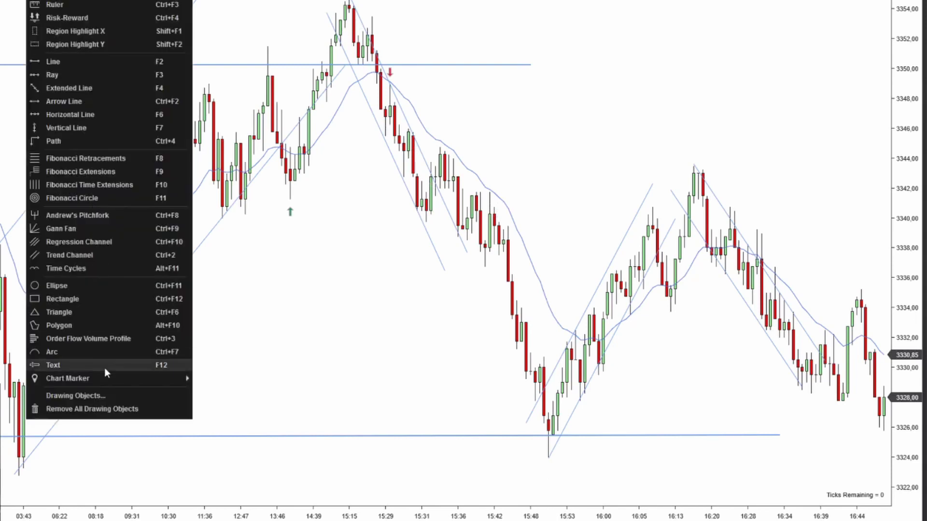
pyautogui.moveTo(135, 377)
pyautogui.click(225, 386)
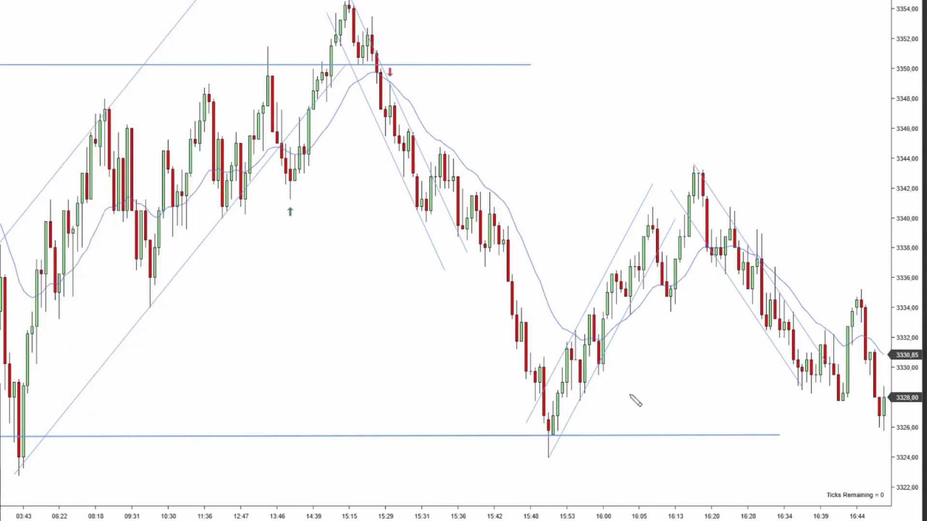
pyautogui.click(599, 385)
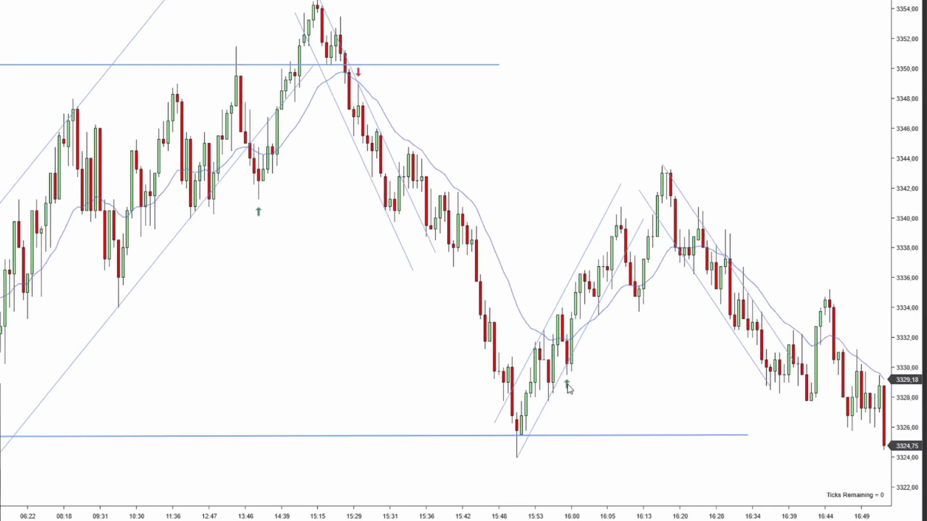
pyautogui.moveTo(568, 384); pyautogui.dragTo(571, 384)
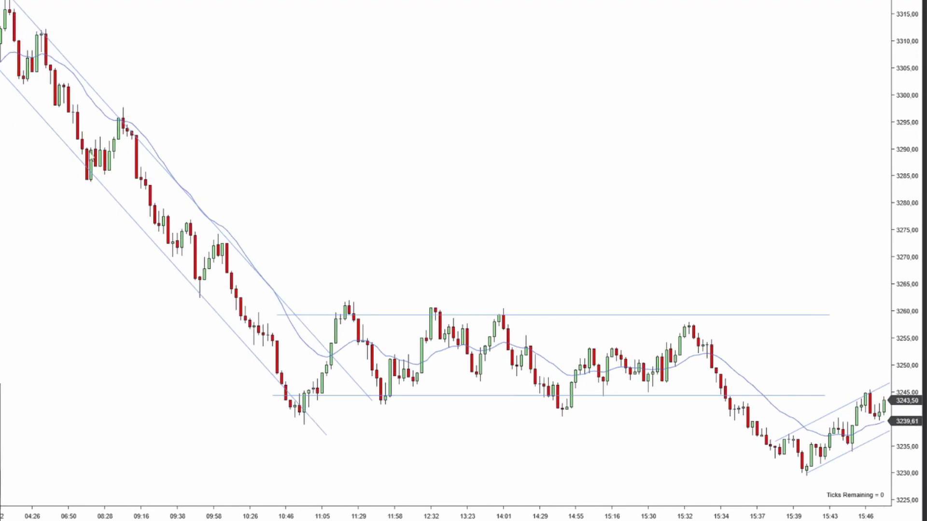
# Step: Examine the falling channel with its sideways range, and the 28 September rising channel with the price action after its breakout
pyautogui.hscroll(5, 180, 41)
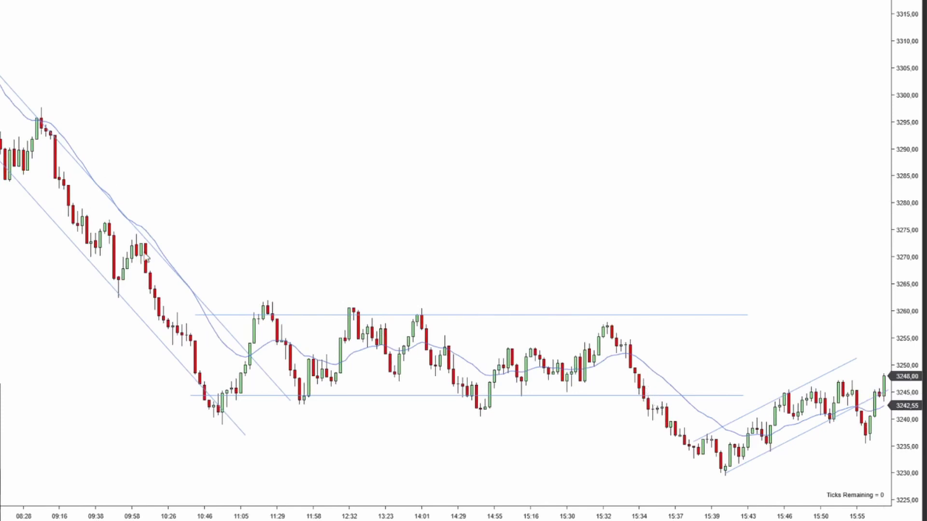
pyautogui.moveTo(583, 238); pyautogui.dragTo(363, 253)
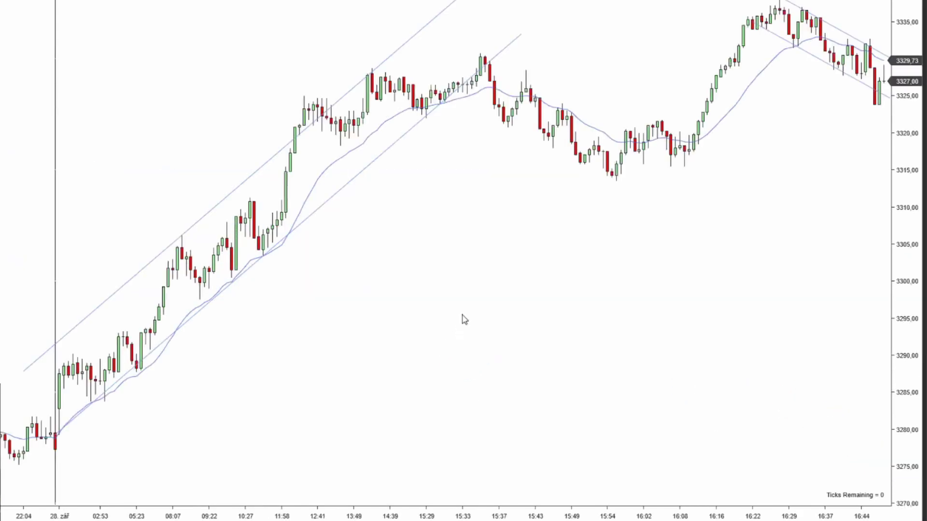
pyautogui.moveTo(463, 321); pyautogui.dragTo(387, 317)
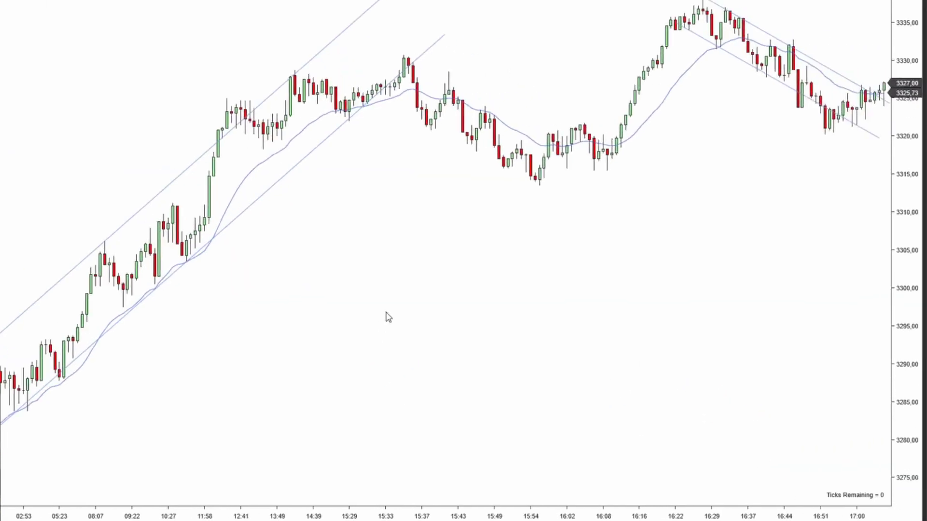
pyautogui.moveTo(465, 283); pyautogui.dragTo(340, 317)
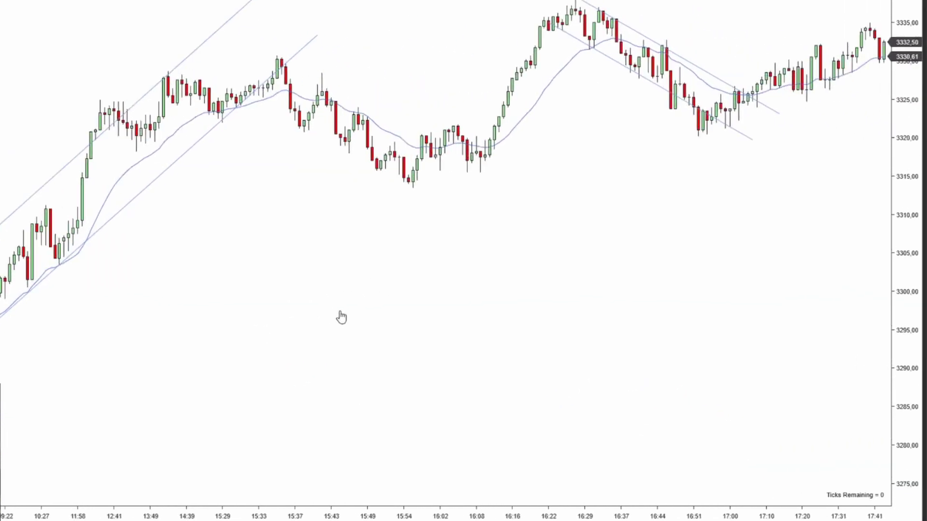
pyautogui.moveTo(517, 248); pyautogui.dragTo(565, 269)
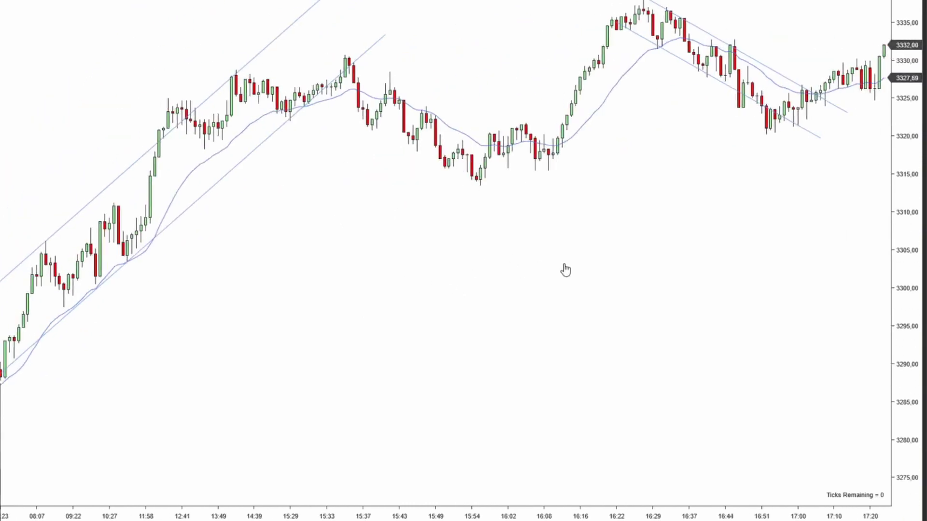
pyautogui.moveTo(460, 245); pyautogui.dragTo(432, 259)
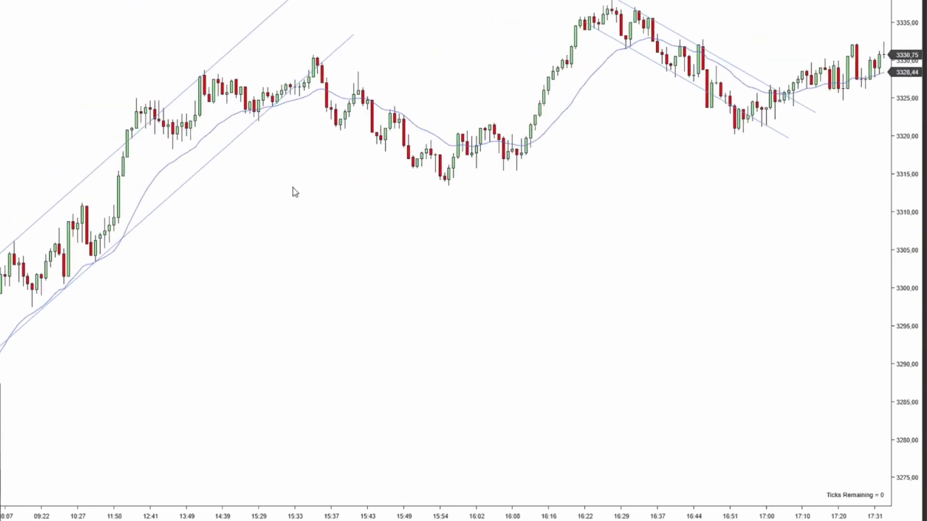
pyautogui.moveTo(293, 190); pyautogui.dragTo(329, 199)
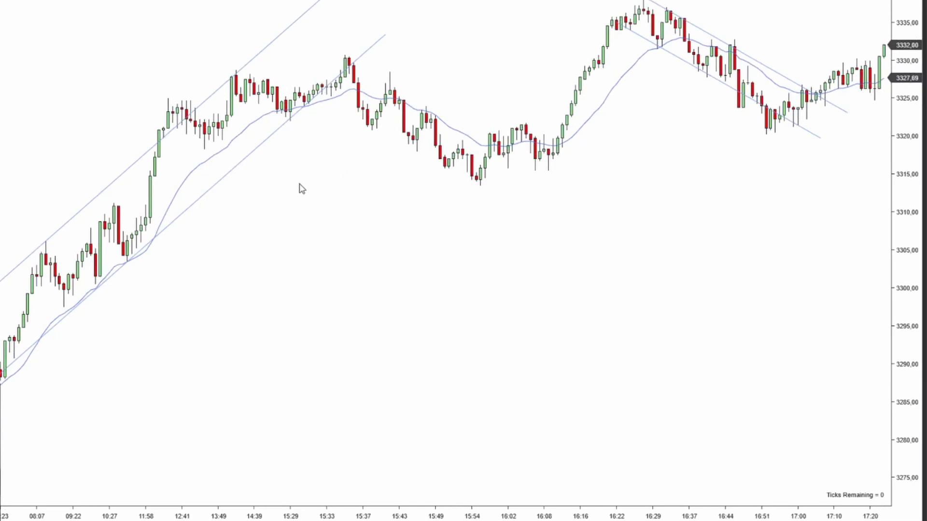
pyautogui.moveTo(348, 155); pyautogui.dragTo(322, 171)
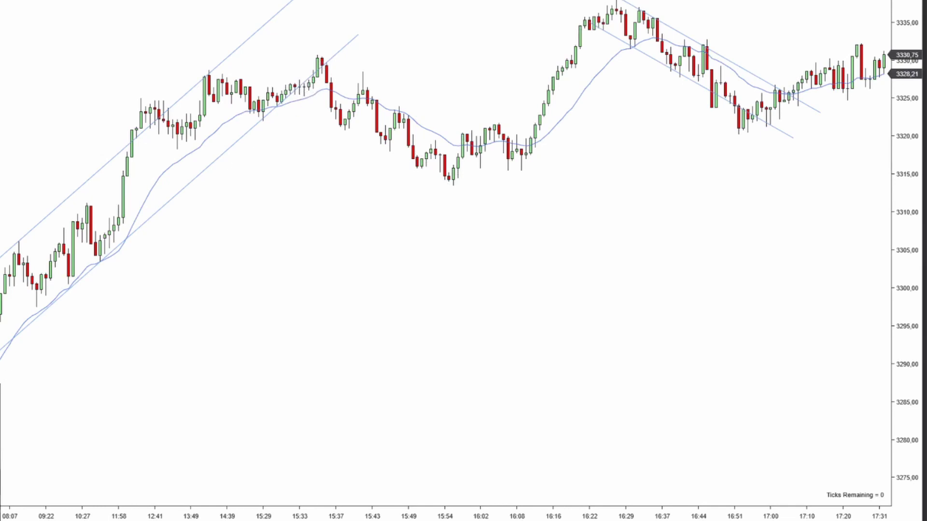
pyautogui.click(125, 241)
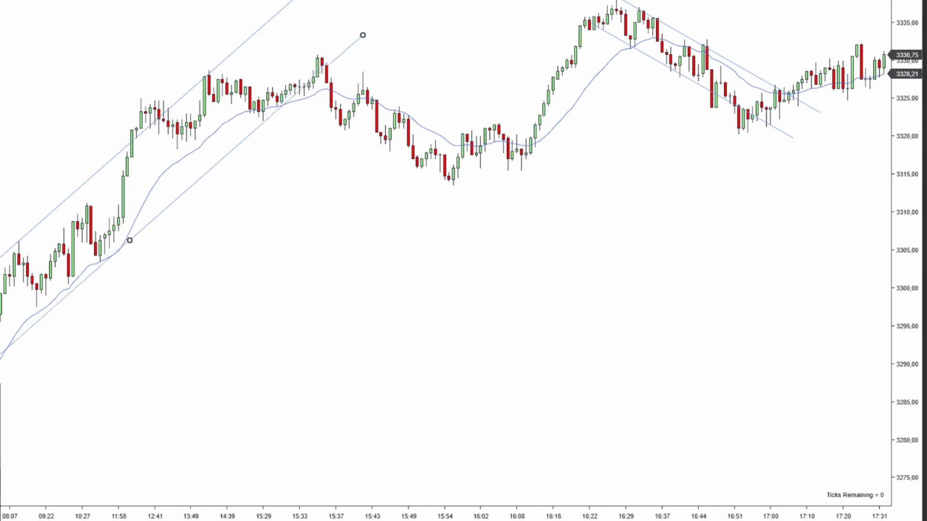
pyautogui.click(115, 326)
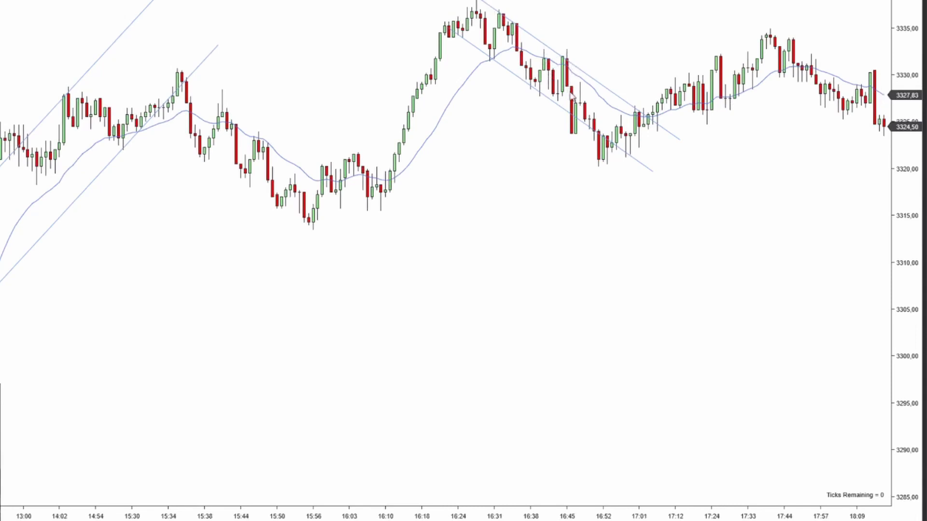
# Step: Examine the 1 October rising channel and how price behaves after leaving it
pyautogui.scroll(10, 471, 222)
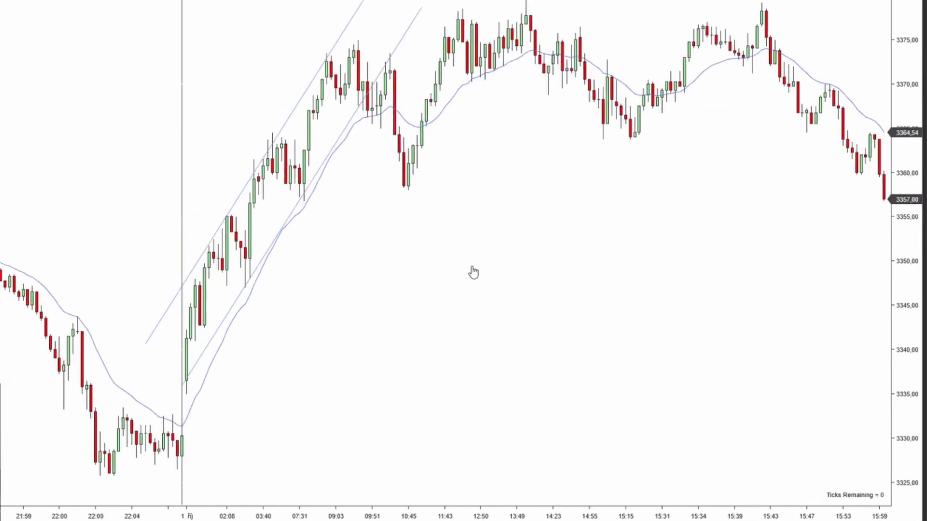
pyautogui.scroll(3, 377, 213)
pyautogui.scroll(-6, 357, 189)
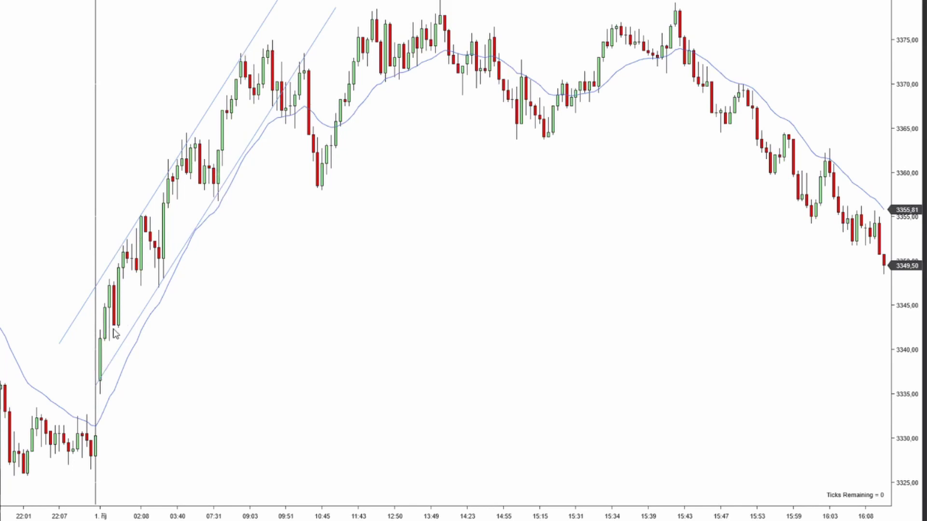
pyautogui.moveTo(212, 100); pyautogui.dragTo(227, 79)
pyautogui.click(206, 243)
pyautogui.moveTo(161, 178); pyautogui.dragTo(166, 182)
pyautogui.click(316, 196)
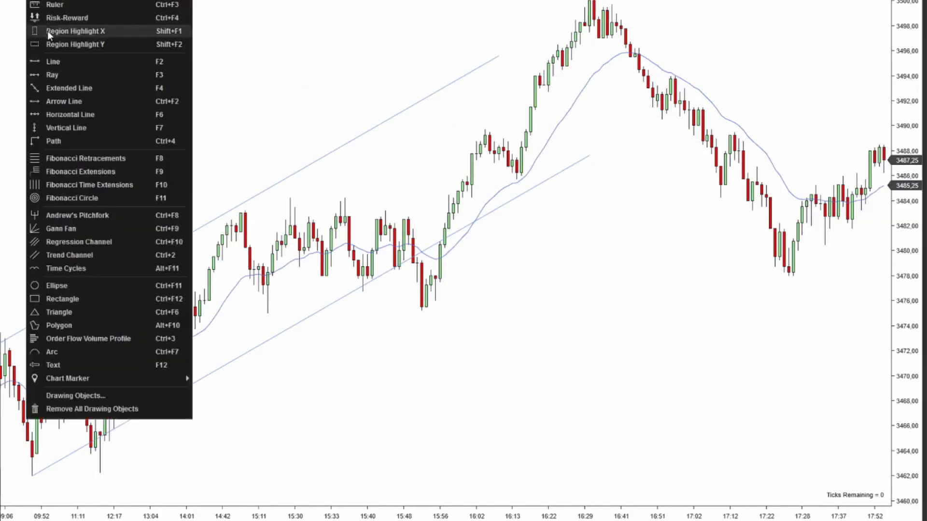
# Step: Draw a line along the falling highs from about 3499.5 to 3482.75, and place a parallel copy along the lows
pyautogui.click(53, 64)
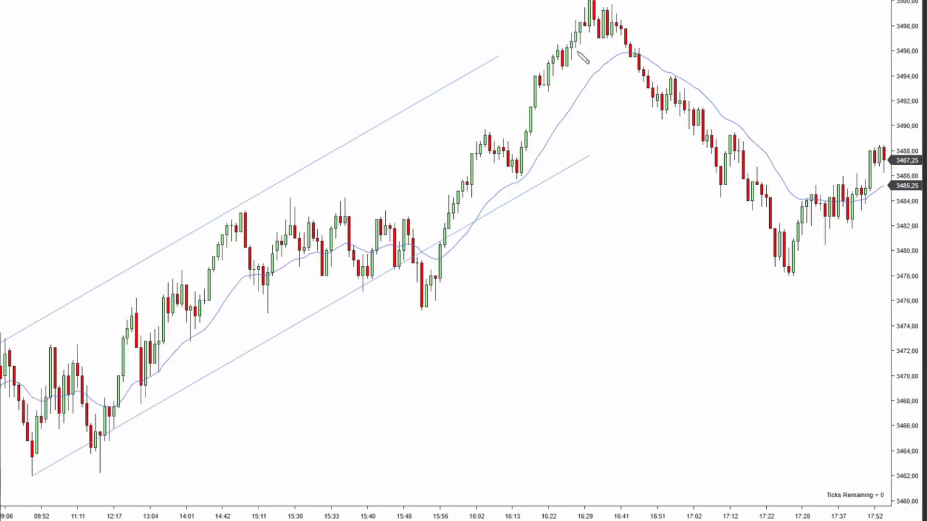
pyautogui.moveTo(608, 5); pyautogui.dragTo(806, 216)
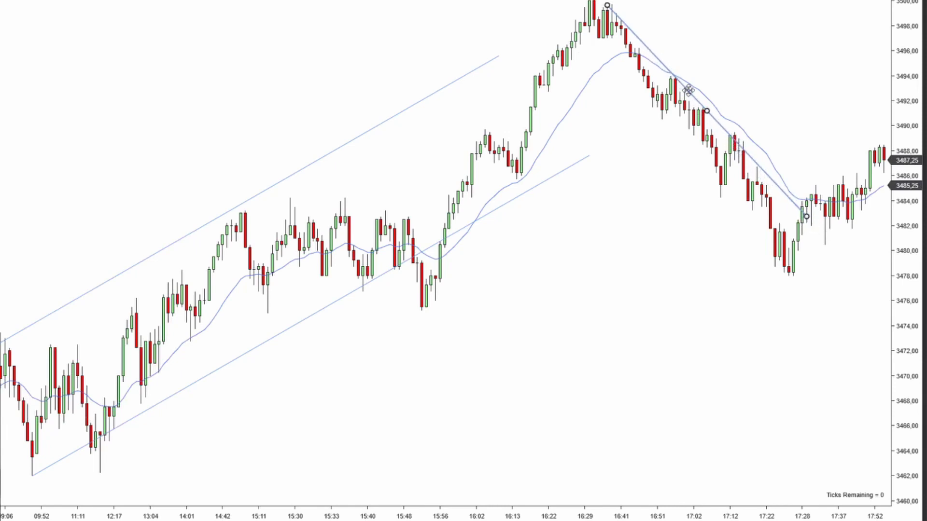
pyautogui.moveTo(713, 128); pyautogui.dragTo(685, 140)
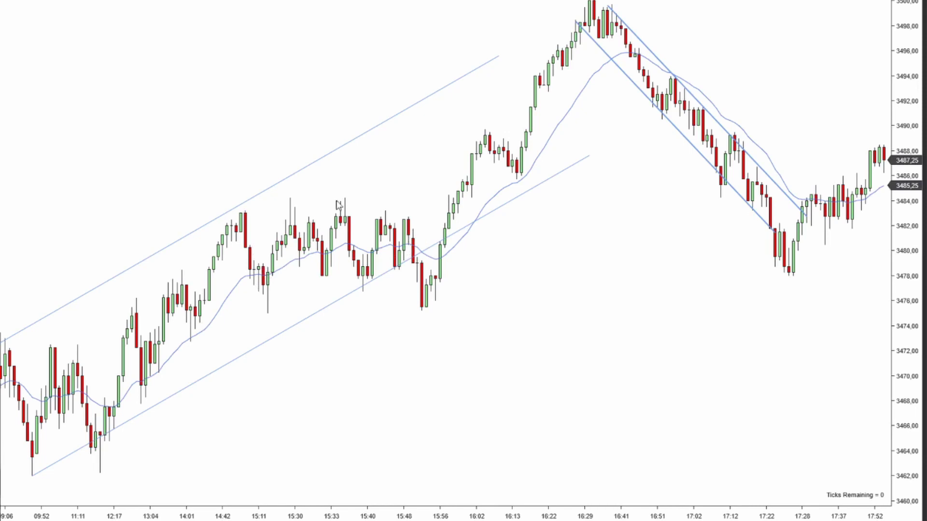
# Step: Mark the sideways range with a near-horizontal line at about 3478 ending near 16:02, and a parallel copy at about 3483
pyautogui.click(29, 1)
pyautogui.click(51, 62)
pyautogui.click(227, 276)
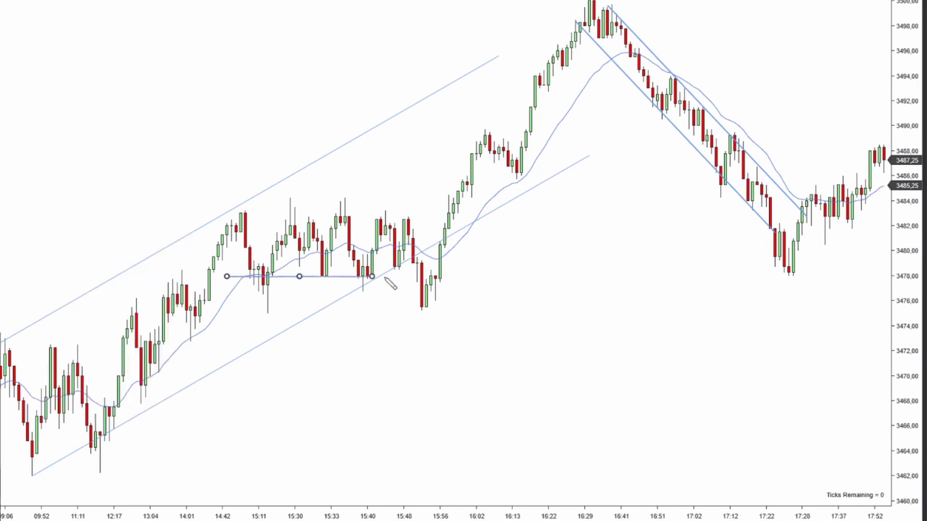
pyautogui.click(477, 276)
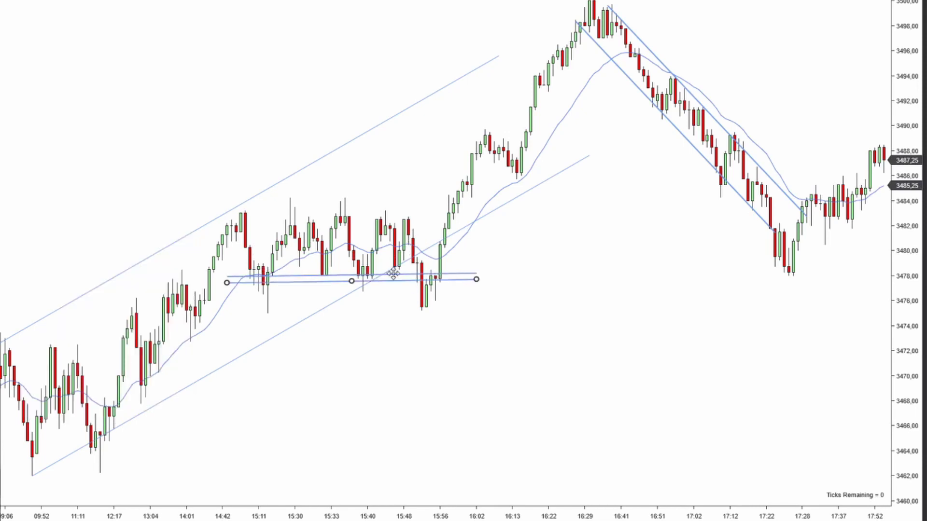
pyautogui.moveTo(394, 275); pyautogui.dragTo(395, 203)
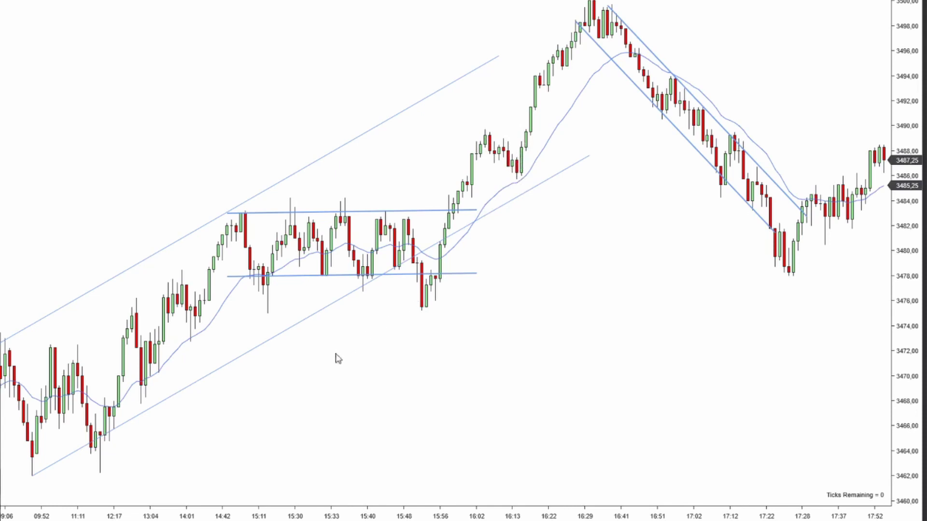
pyautogui.moveTo(571, 154); pyautogui.dragTo(505, 157)
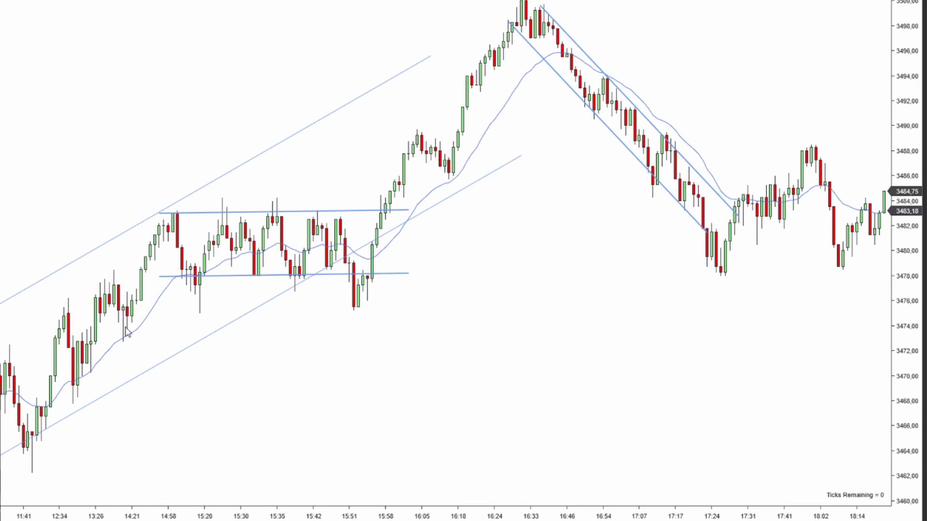
pyautogui.scroll(1, 502, 149)
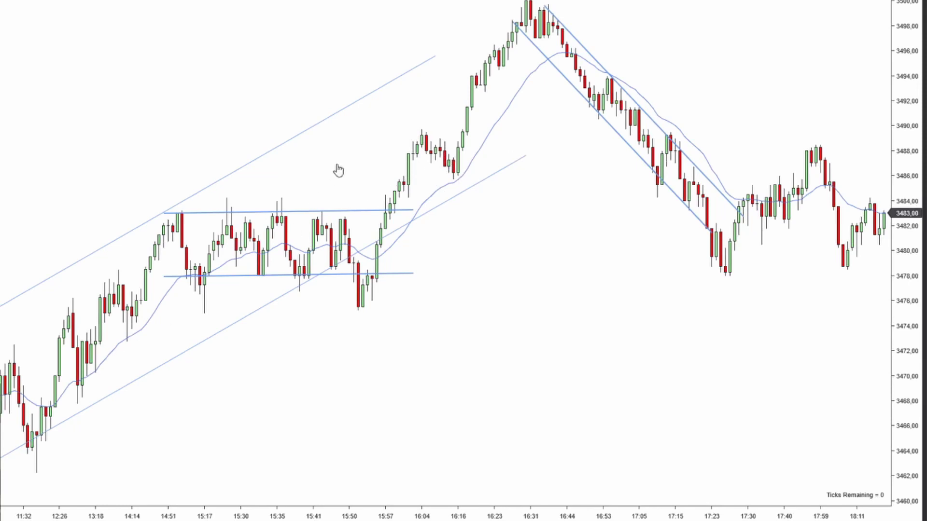
# Step: Examine the falling channel from the 3500 high, the price action after its breakout, and the rising channel with its sideways range
pyautogui.scroll(-1, 338, 171)
pyautogui.scroll(-1, 488, 151)
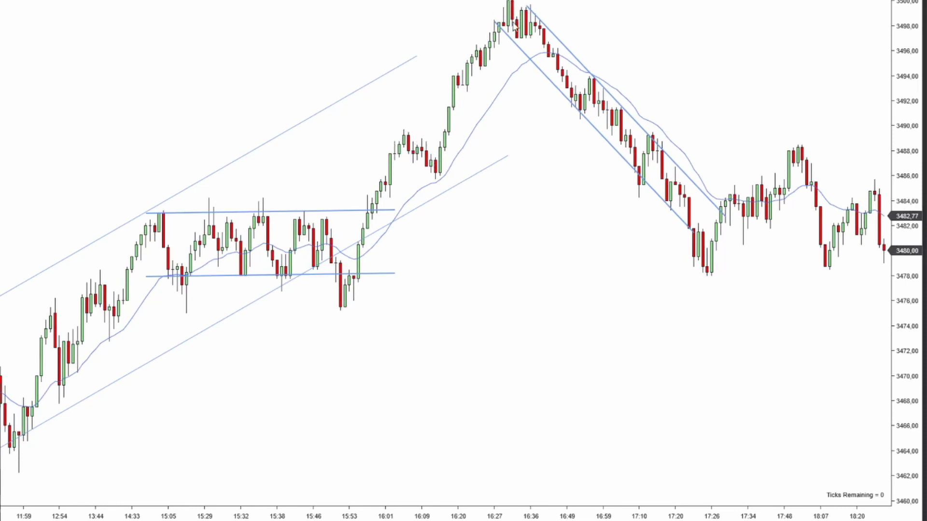
pyautogui.scroll(-1, 488, 3)
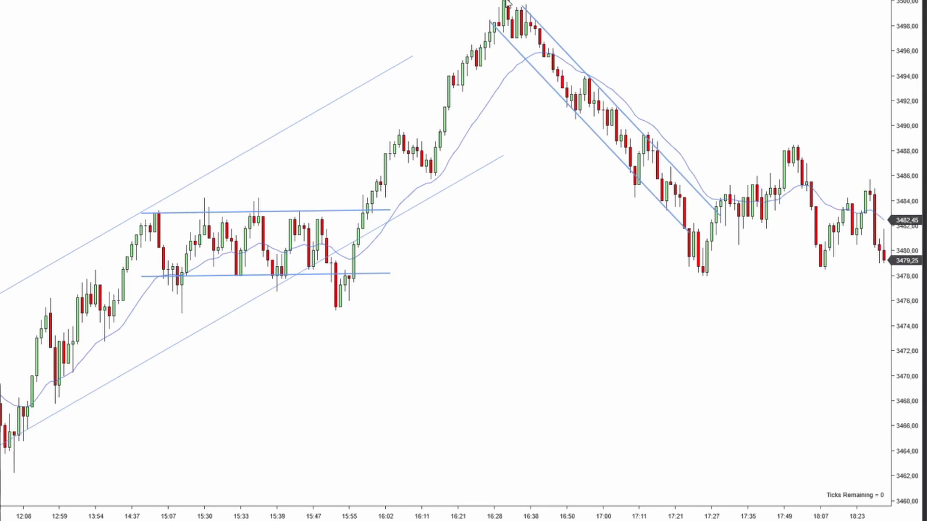
pyautogui.scroll(4, 555, 4)
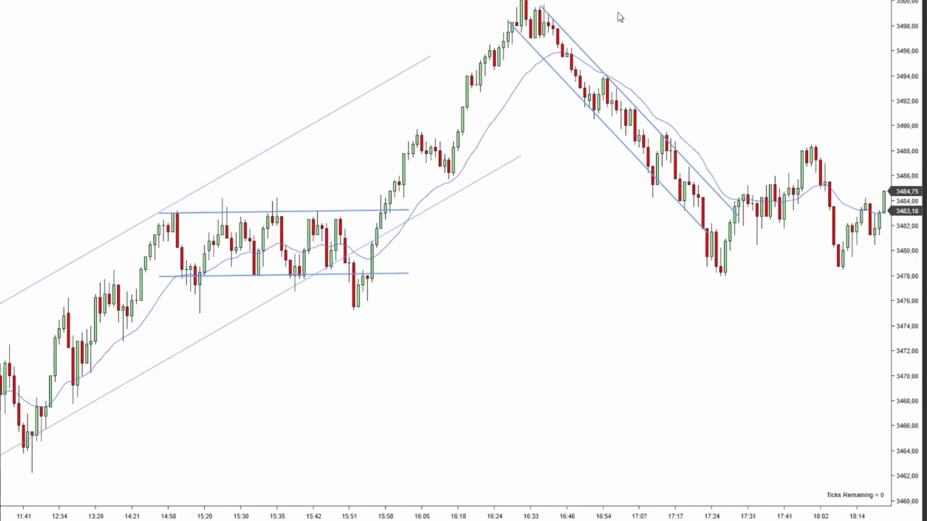
pyautogui.scroll(-2, 622, 19)
pyautogui.moveTo(642, 30); pyautogui.dragTo(636, 28)
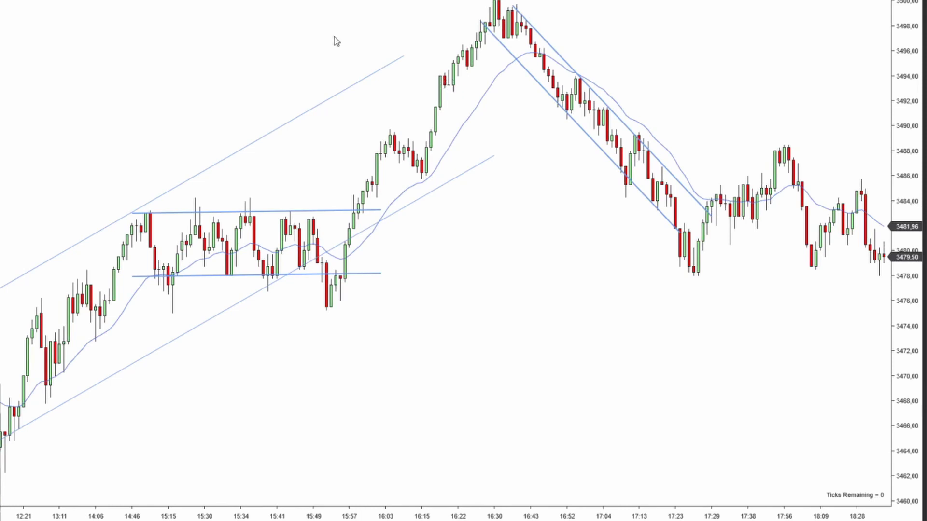
pyautogui.moveTo(335, 39); pyautogui.dragTo(775, 47)
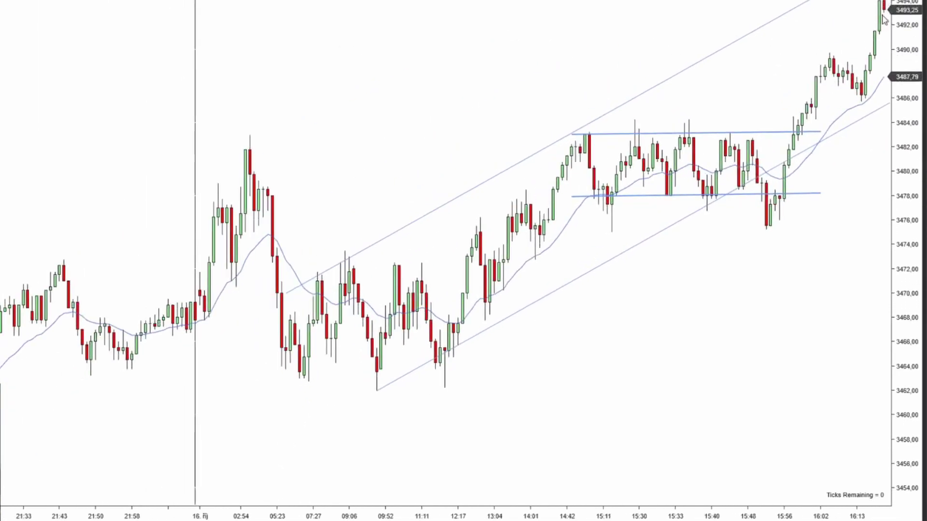
pyautogui.moveTo(861, 21); pyautogui.dragTo(834, 35)
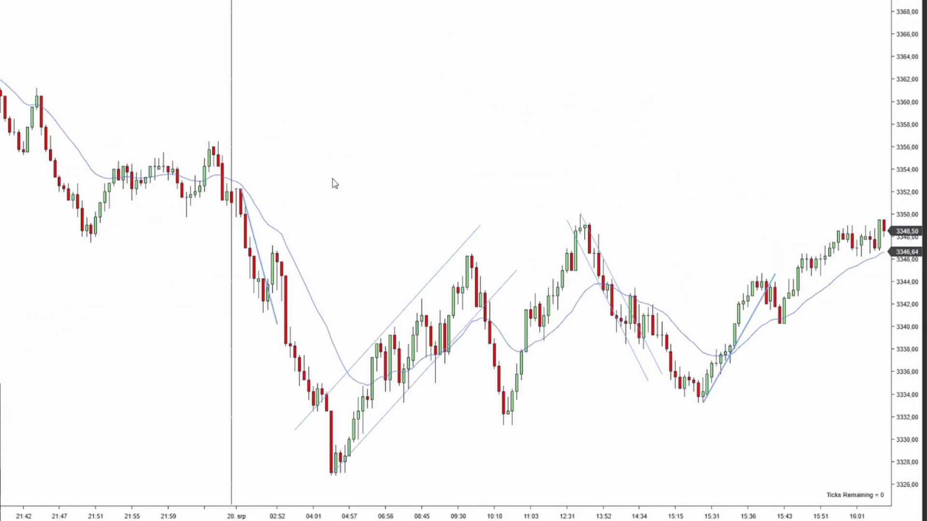
# Step: Complete the steep falling channel at the 20 August open with a parallel line along the lows, from about 3351 to 3339.75
pyautogui.moveTo(331, 182); pyautogui.dragTo(484, 187)
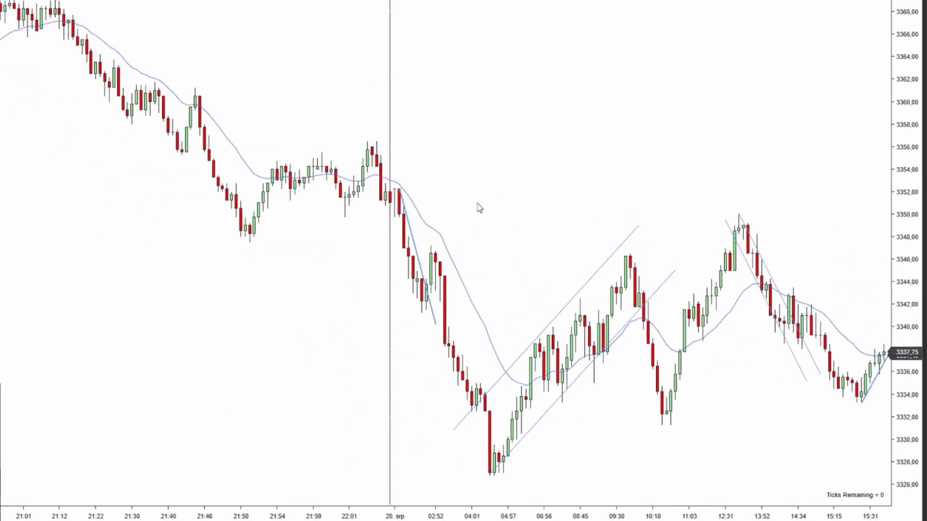
pyautogui.moveTo(392, 192)
pyautogui.mouseDown()
pyautogui.moveTo(424, 299)
pyautogui.moveTo(421, 330)
pyautogui.mouseUp()
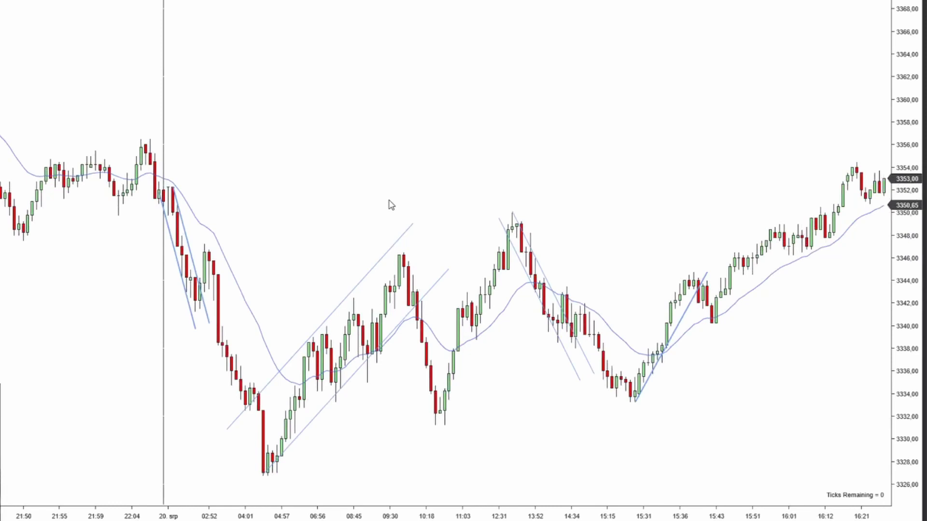
pyautogui.moveTo(412, 175); pyautogui.dragTo(357, 176)
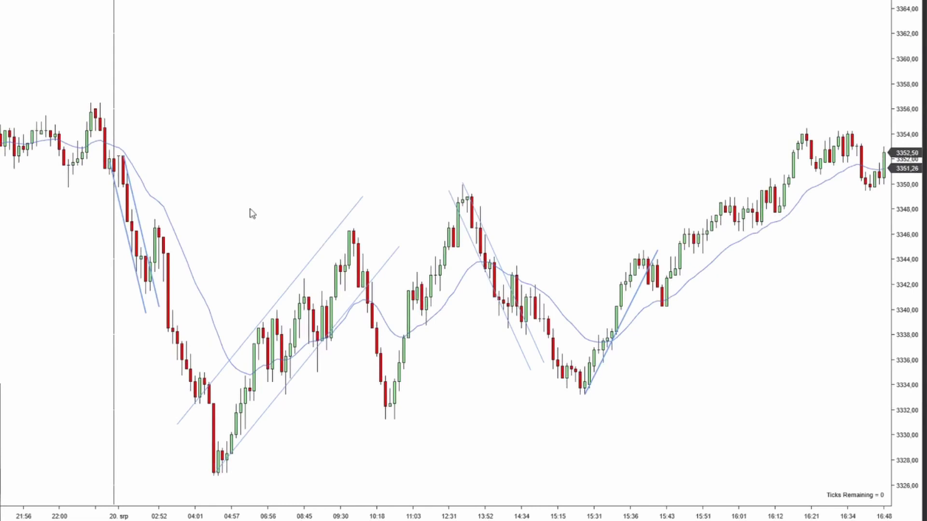
# Step: Draw an arrow line rising from about 3330.5 below the low after 10:18 to about 3350.75 just before the 12:31 high
pyautogui.scroll(4, 296, 178)
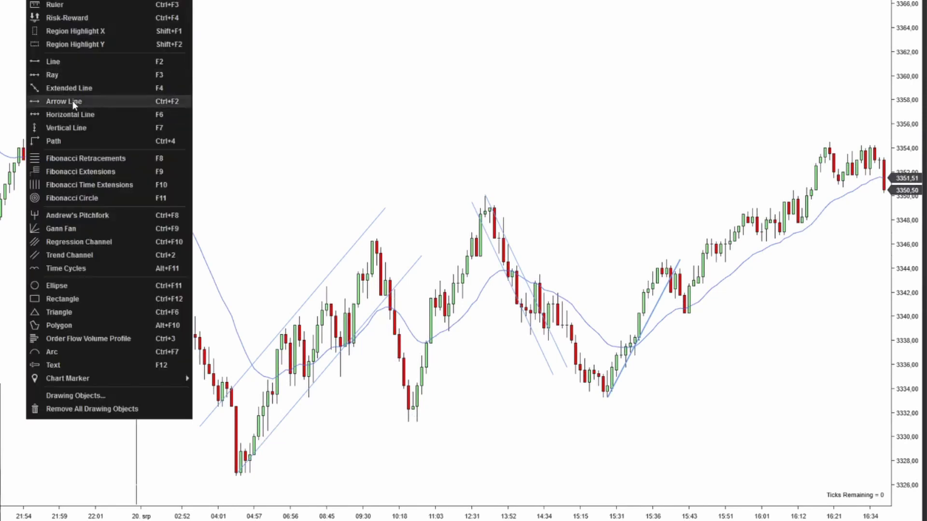
pyautogui.click(75, 99)
pyautogui.moveTo(413, 431); pyautogui.dragTo(421, 370)
pyautogui.moveTo(444, 275); pyautogui.dragTo(457, 190)
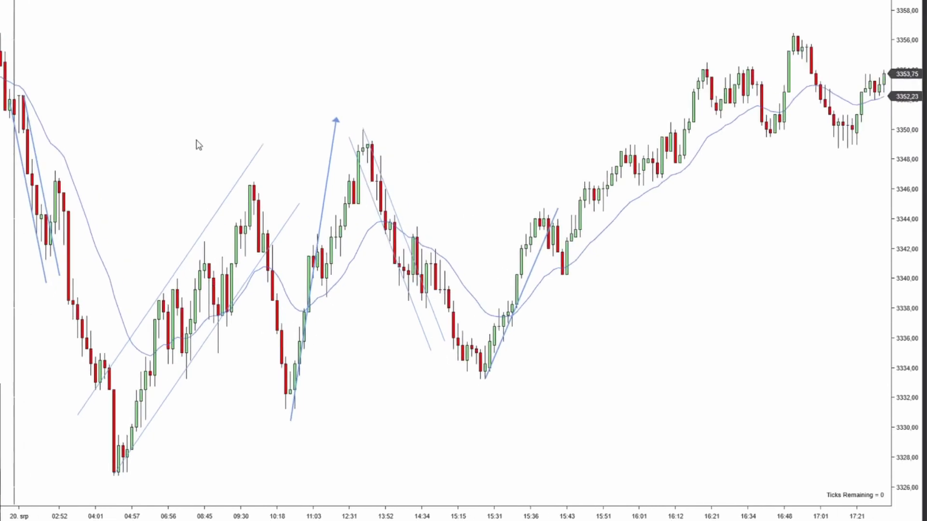
# Step: Reposition the rising line at the low before 15:31 so it runs along the lows from about 3333.25 to 3344.75
pyautogui.moveTo(198, 145); pyautogui.dragTo(206, 130)
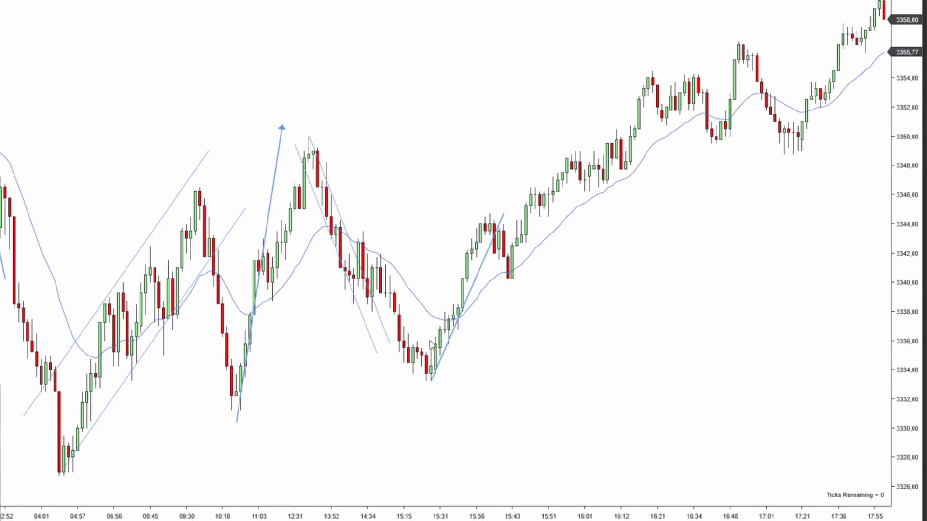
pyautogui.click(432, 376)
pyautogui.moveTo(454, 355); pyautogui.dragTo(477, 367)
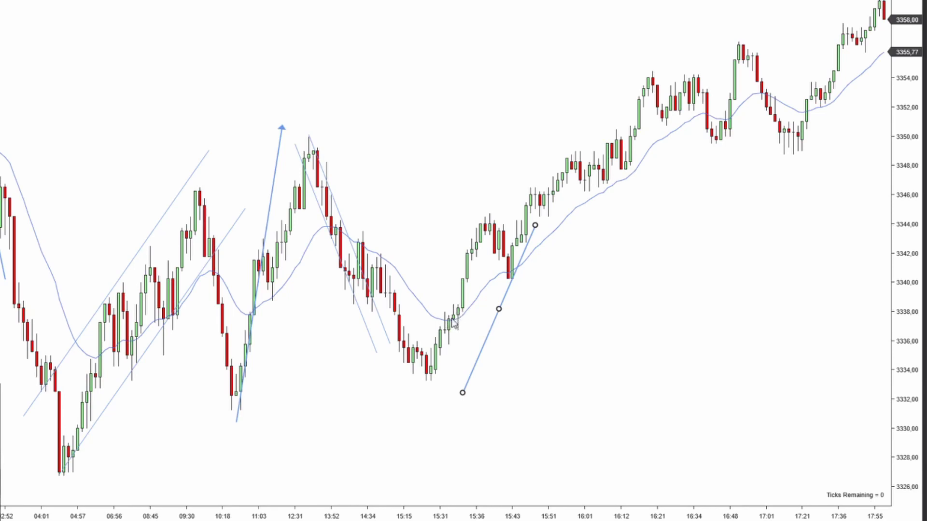
pyautogui.moveTo(488, 332); pyautogui.dragTo(467, 321)
pyautogui.click(433, 342)
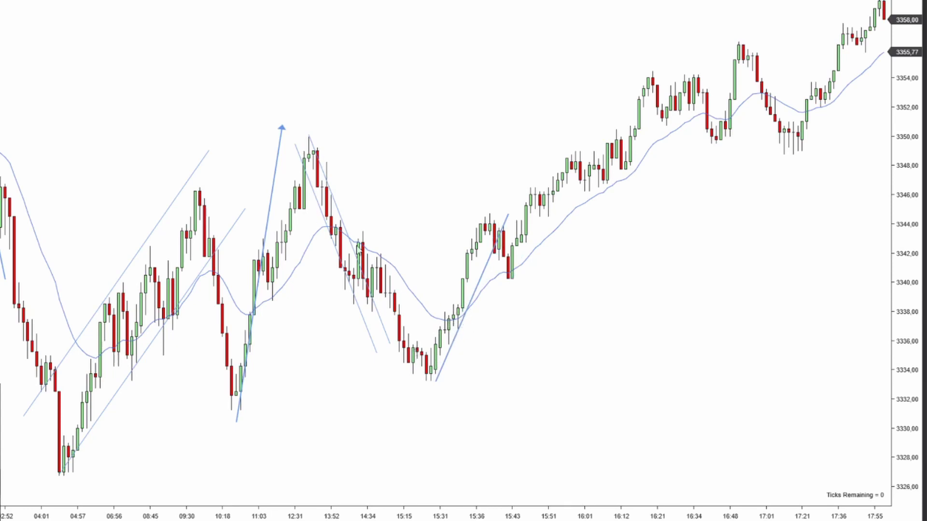
# Step: Place a parallel copy of that rising line along the highs, from about 3334.25 to 3345.75, to form a channel
pyautogui.click(439, 371)
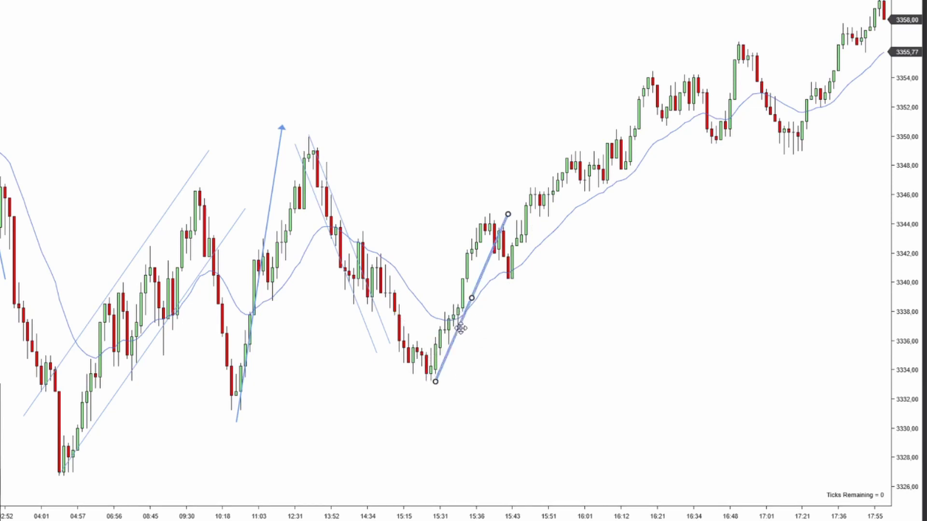
pyautogui.moveTo(461, 324); pyautogui.dragTo(444, 312)
pyautogui.click(553, 326)
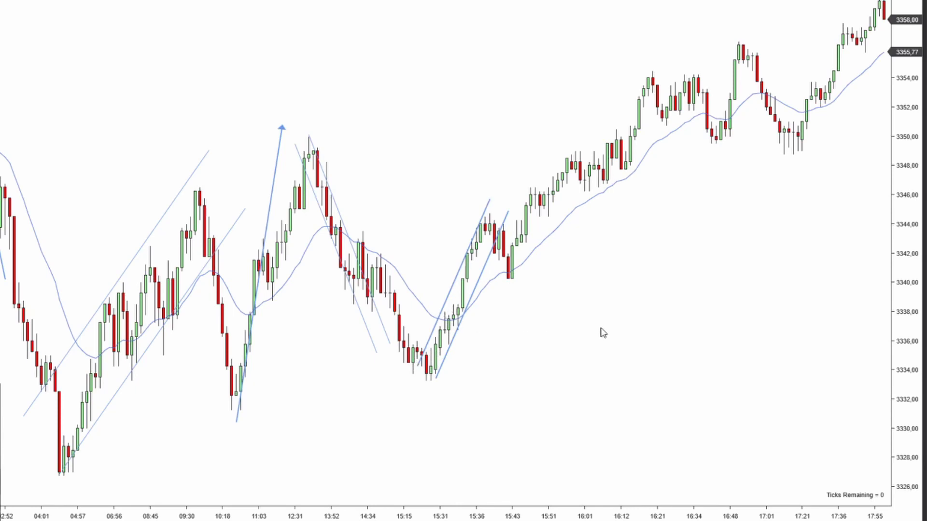